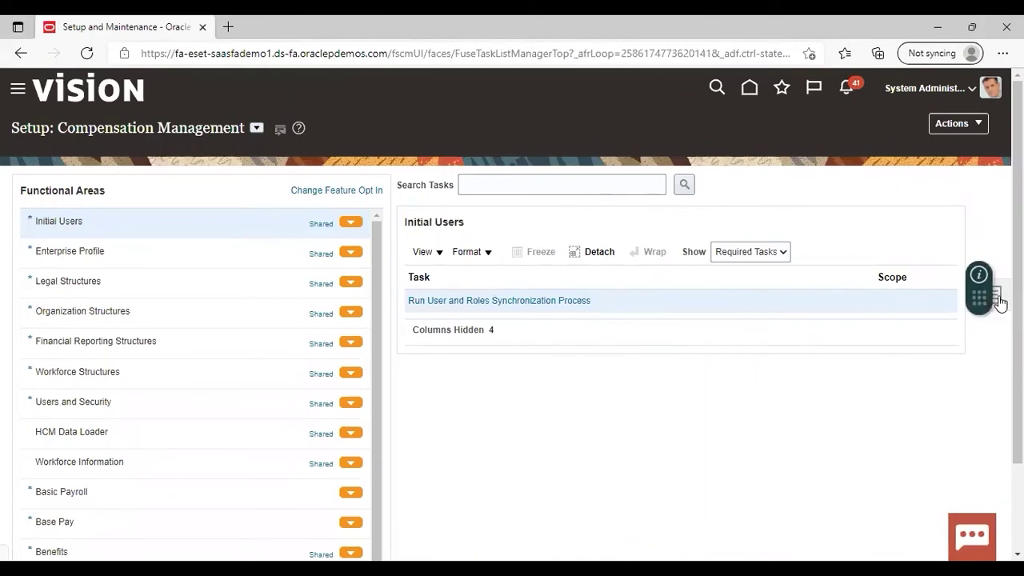
- Open the FIN Implementation Project from the list of implementation projects
click(1000, 303)
click(907, 184)
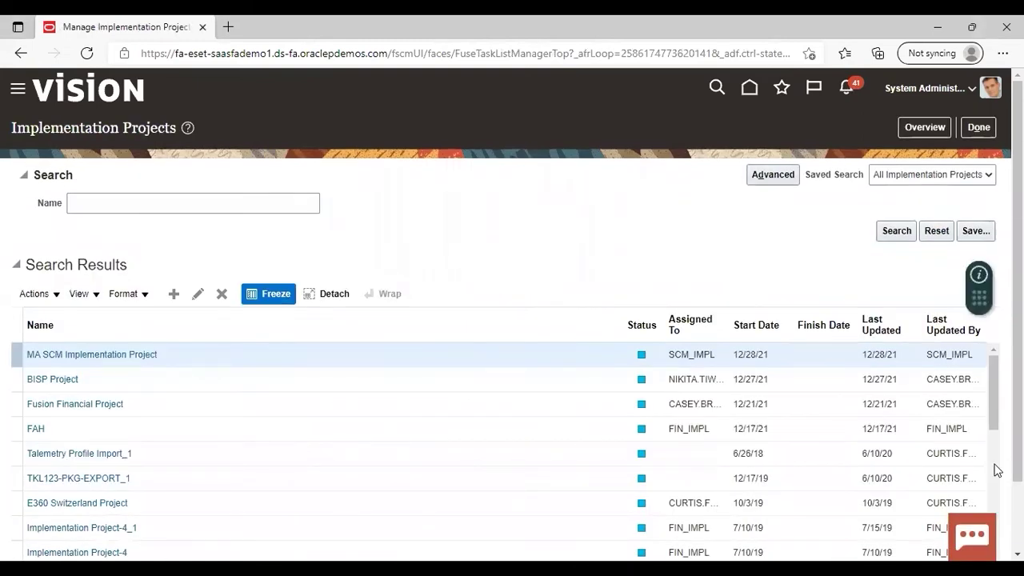
scroll(997, 469, down, 5)
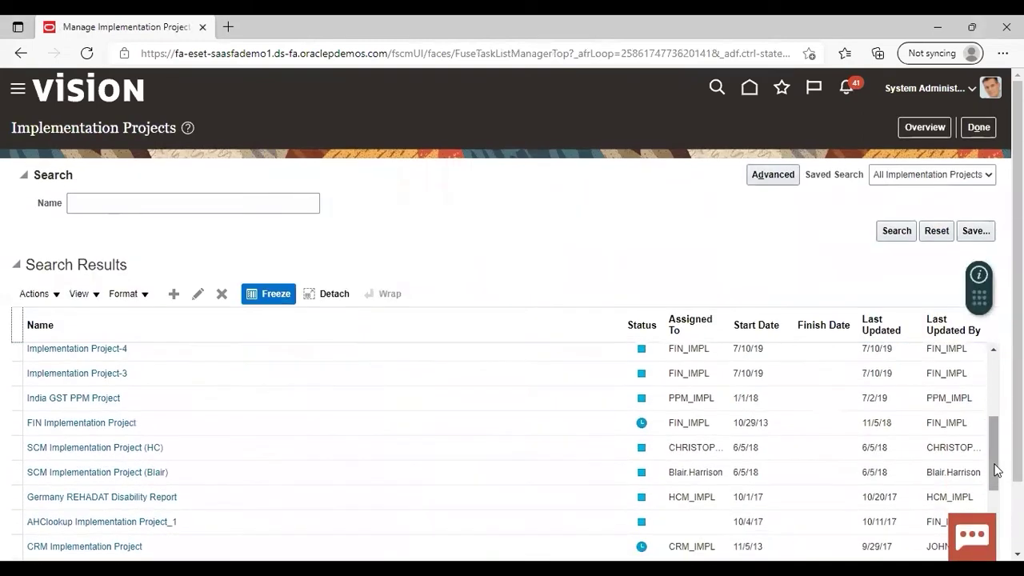
click(99, 410)
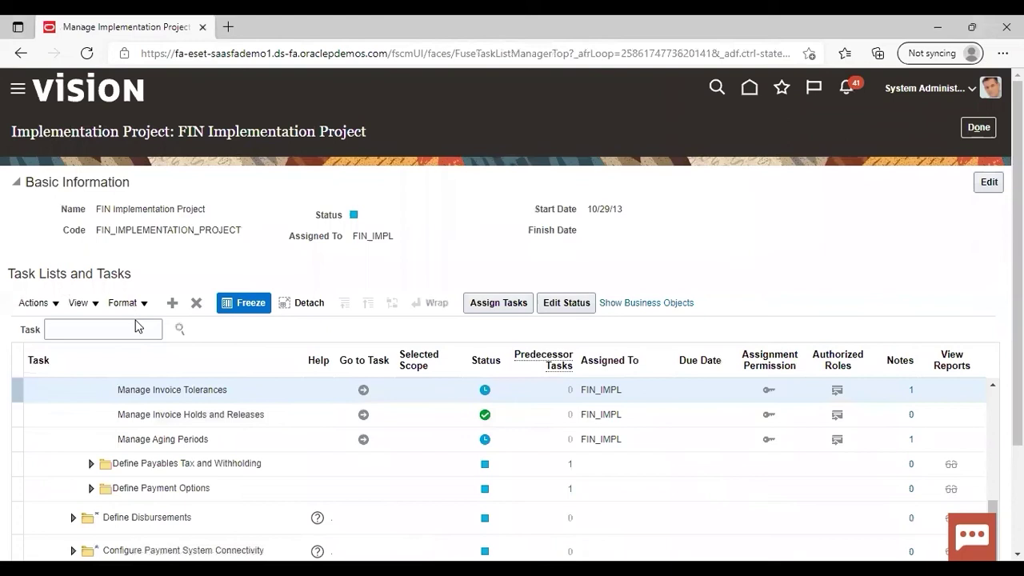
- Search the project's tasks for "manage invoice tolerances" and open the Manage Invoice Tolerances task
click(137, 329)
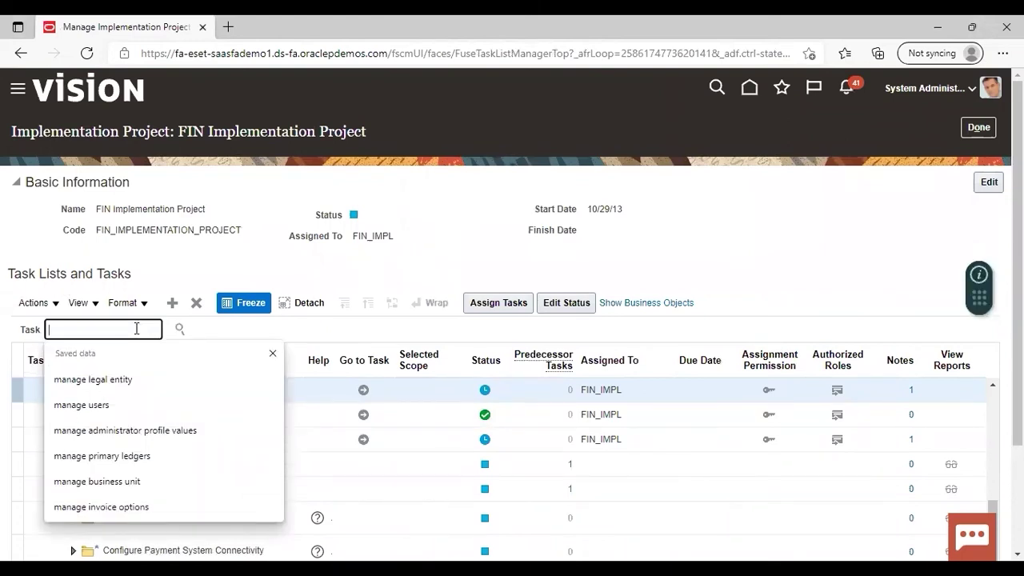
text(manage)
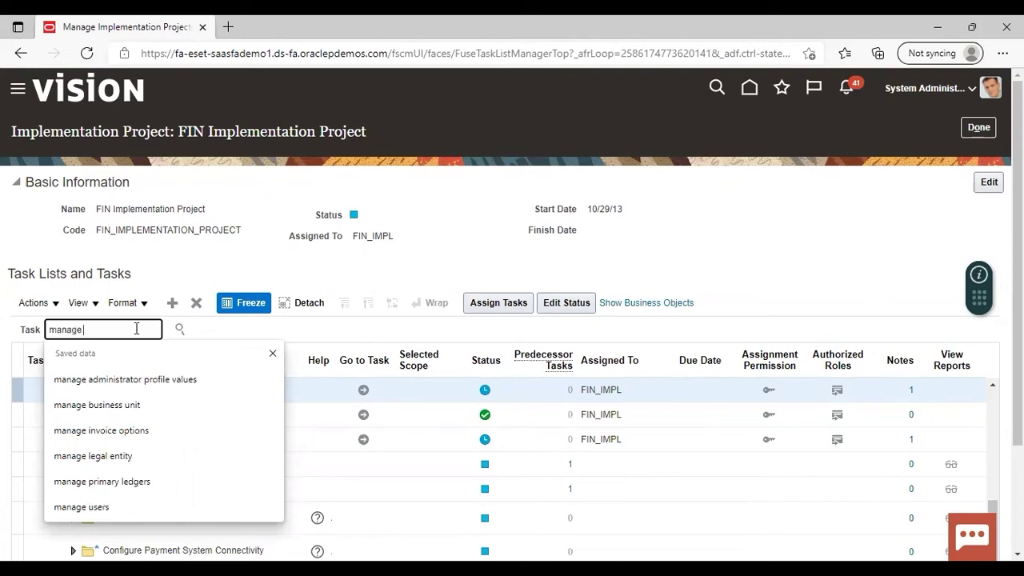
text( invoice t)
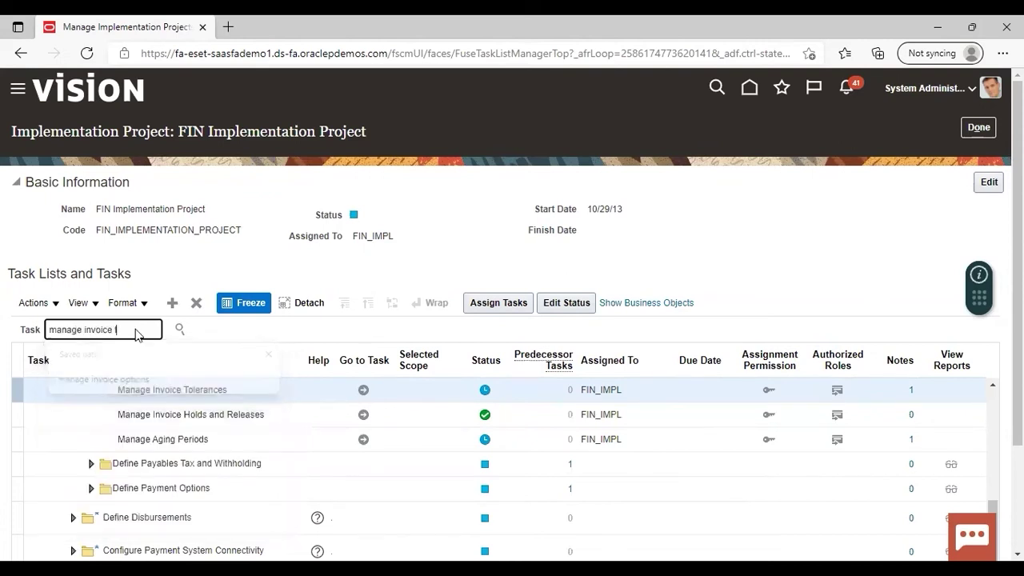
text(olerances)
key(Return)
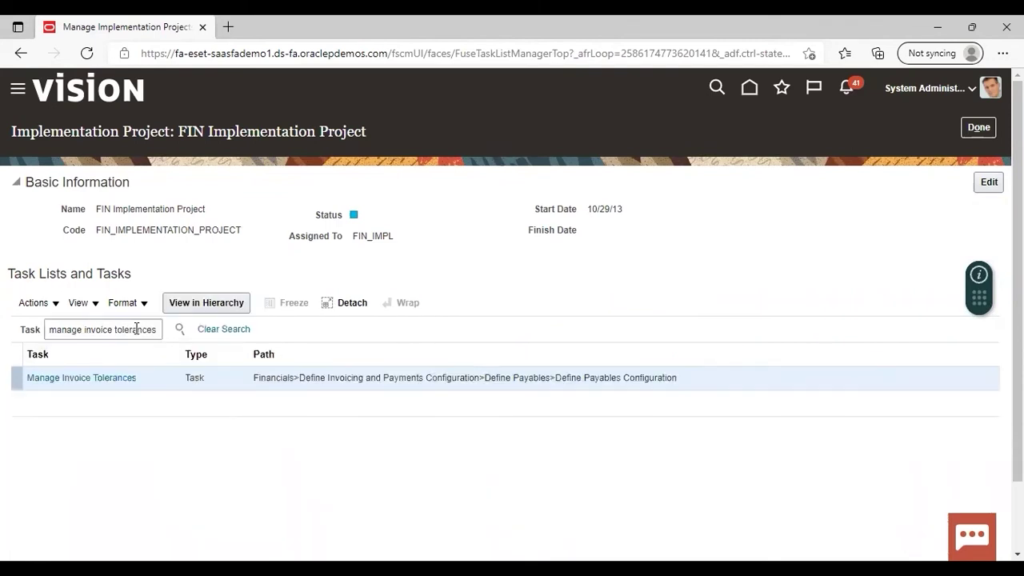
click(76, 378)
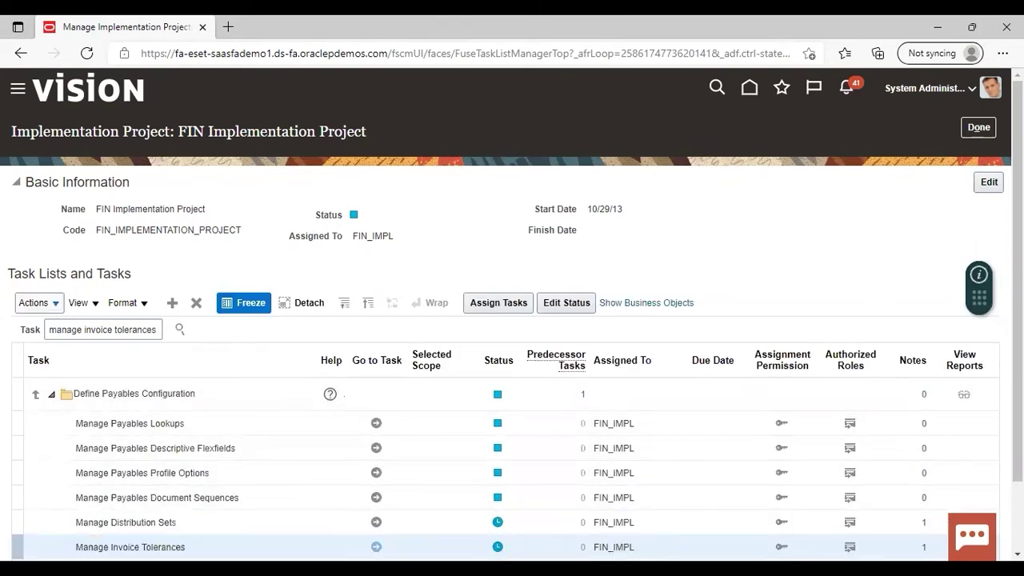
click(376, 547)
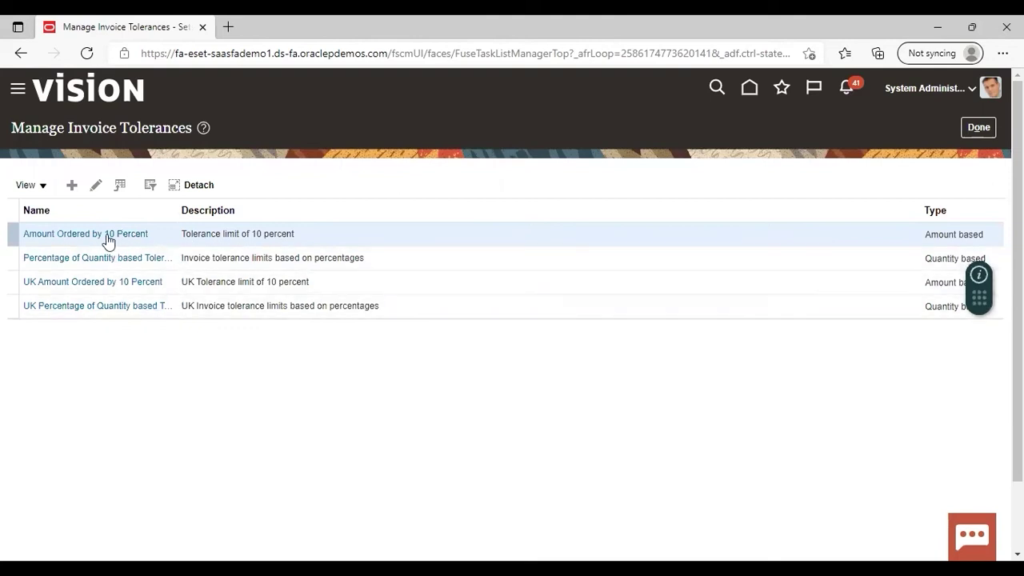
- Start a new invoice tolerance named "Amount ordered by 5%", described as "tolerance limit of 5 percent", with the type Amount based
click(71, 186)
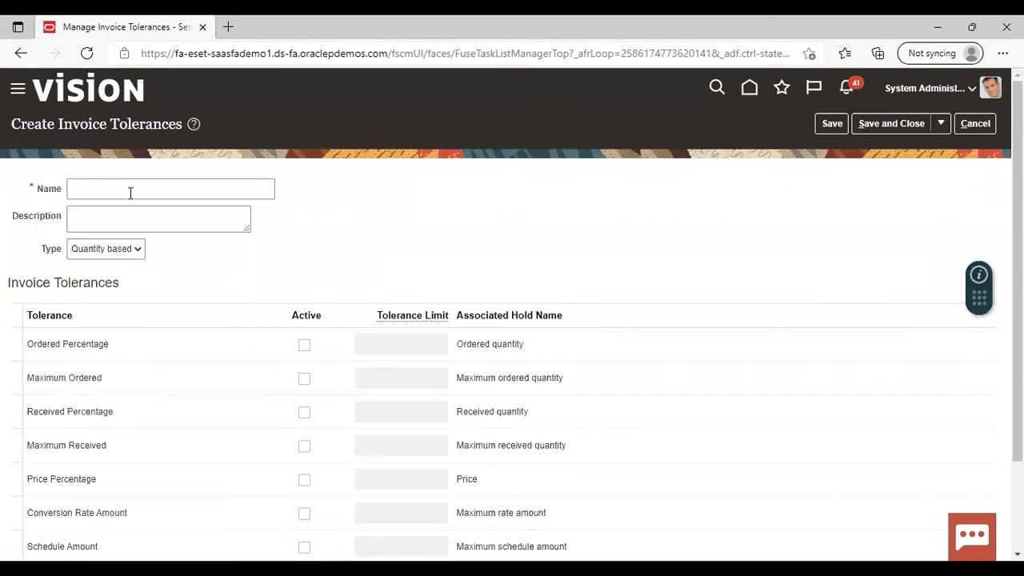
click(161, 190)
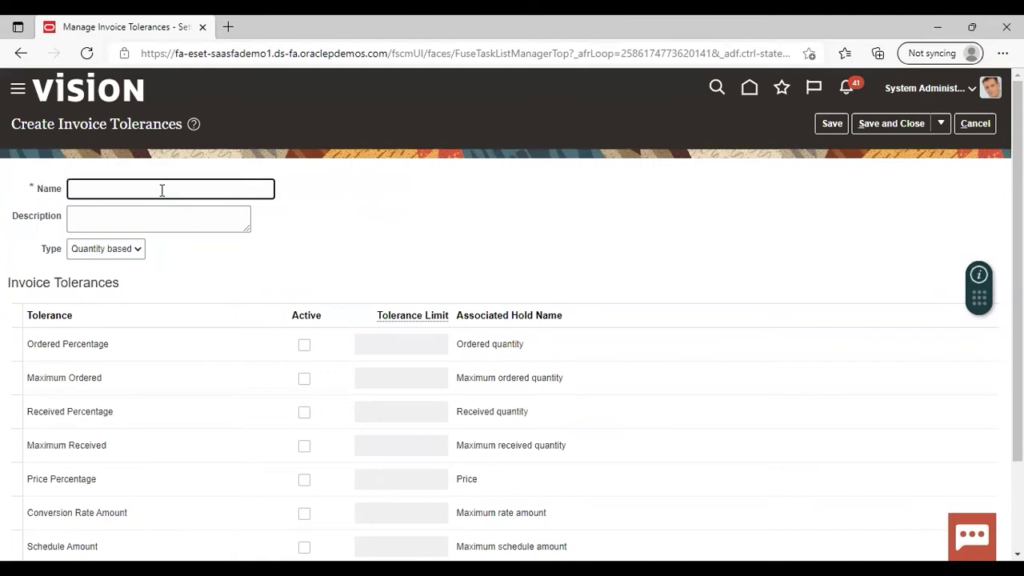
text(Amount ordered by 5%)
click(167, 214)
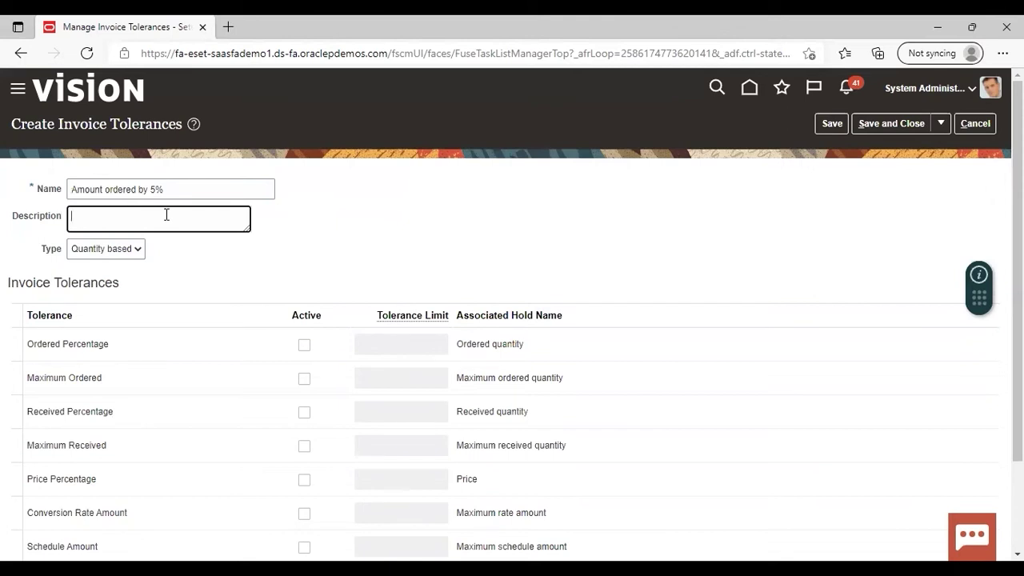
text(tolerance limit of 5 percent)
click(363, 236)
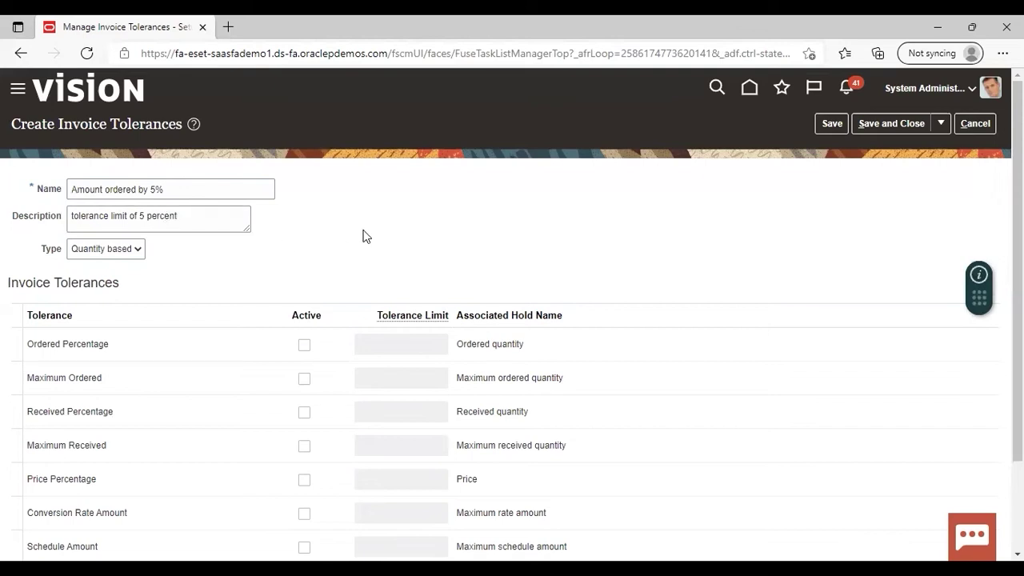
click(138, 251)
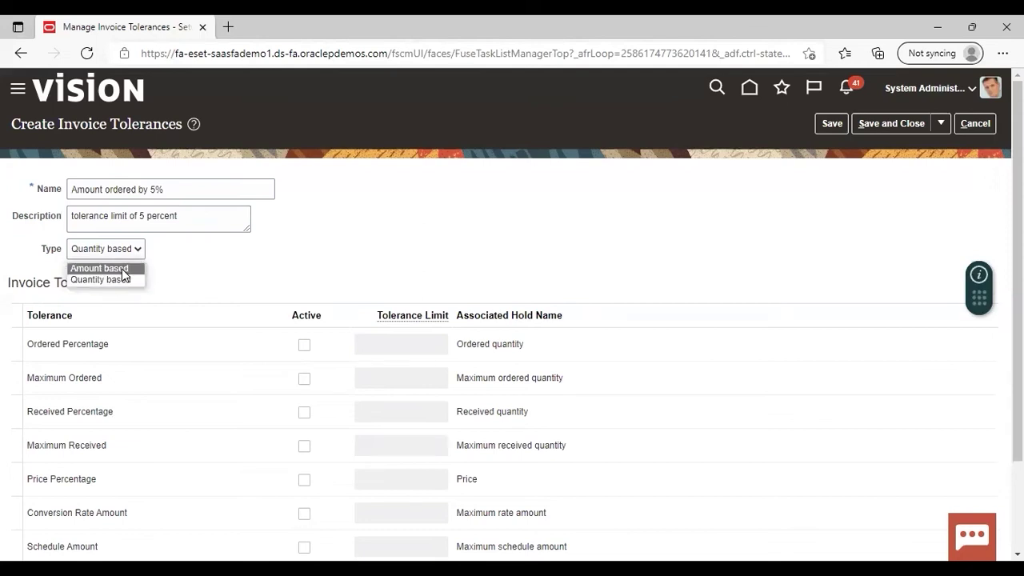
click(122, 270)
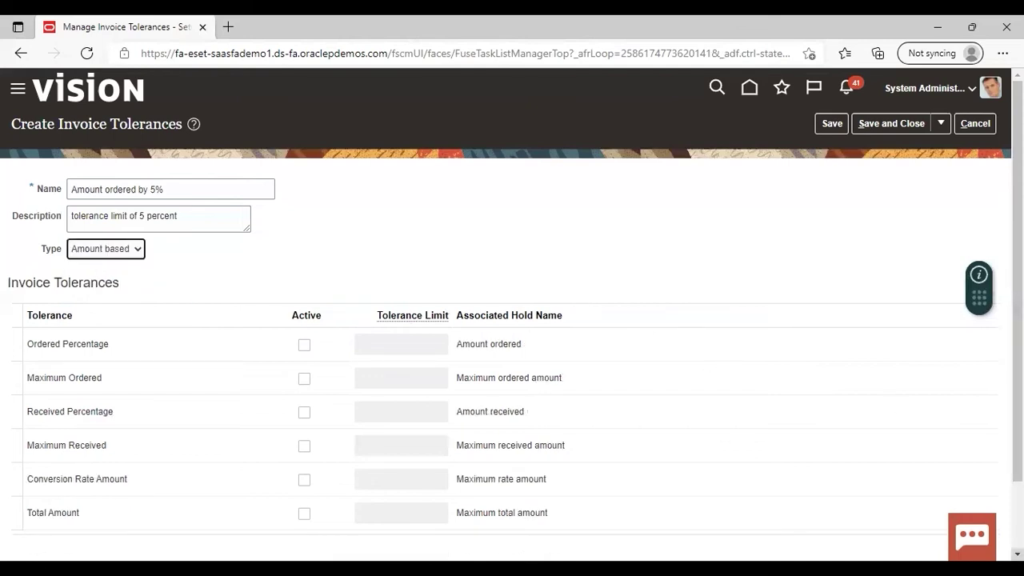
- Activate the Maximum Ordered tolerance with a limit of 5, save the invoice tolerance and return to the implementation project
scroll(512, 320, down, 2)
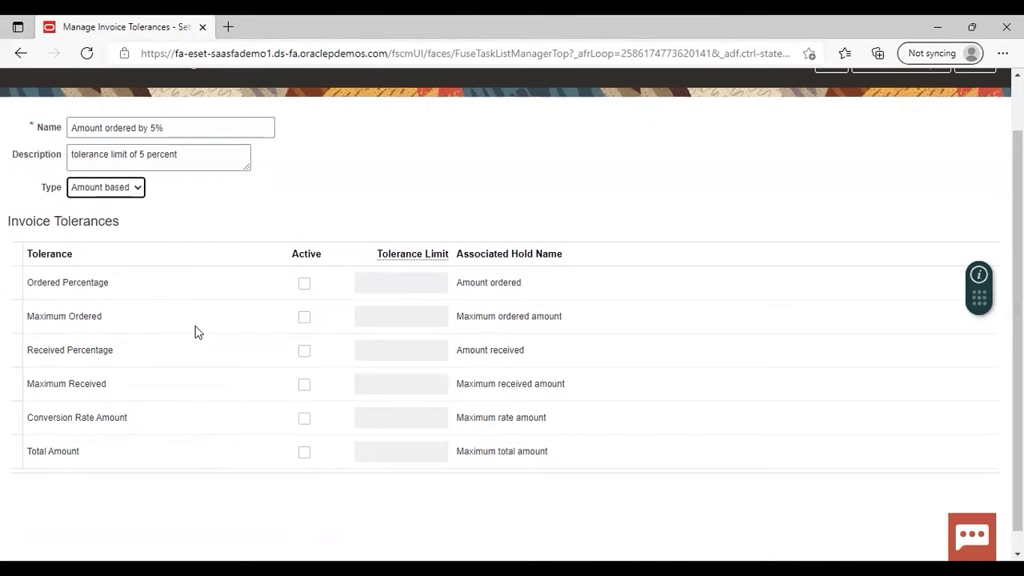
click(304, 319)
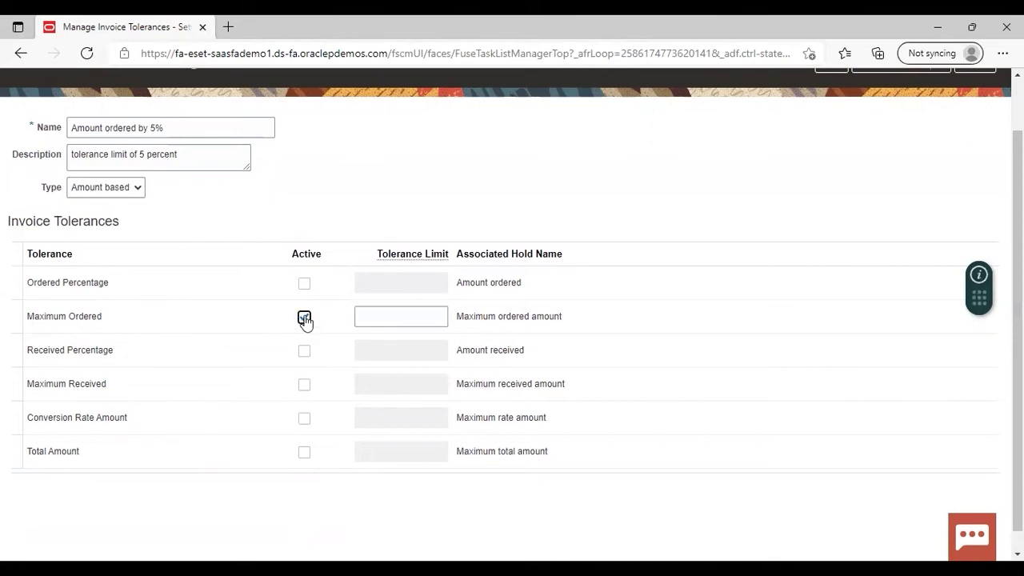
click(402, 318)
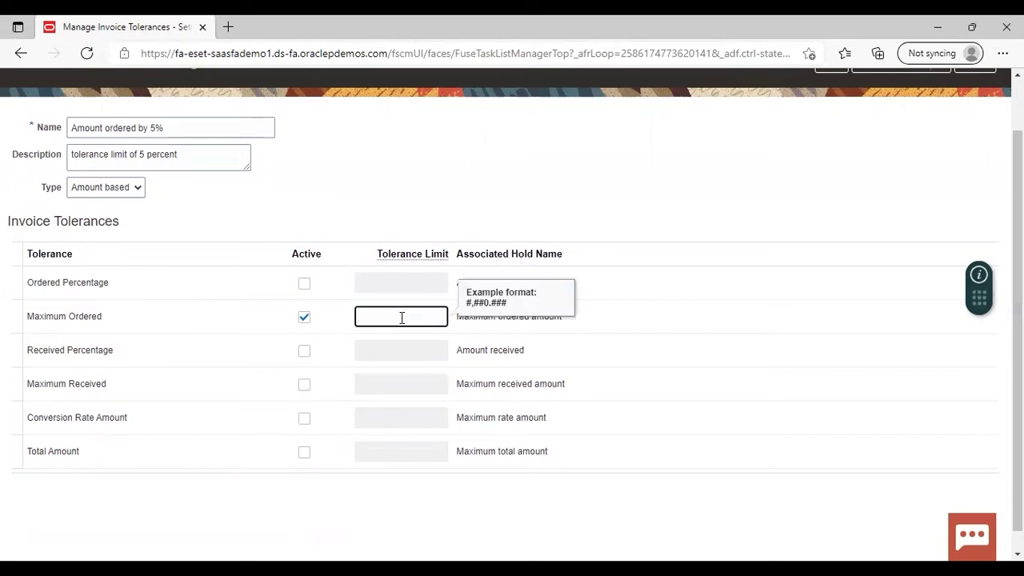
text(5)
click(460, 200)
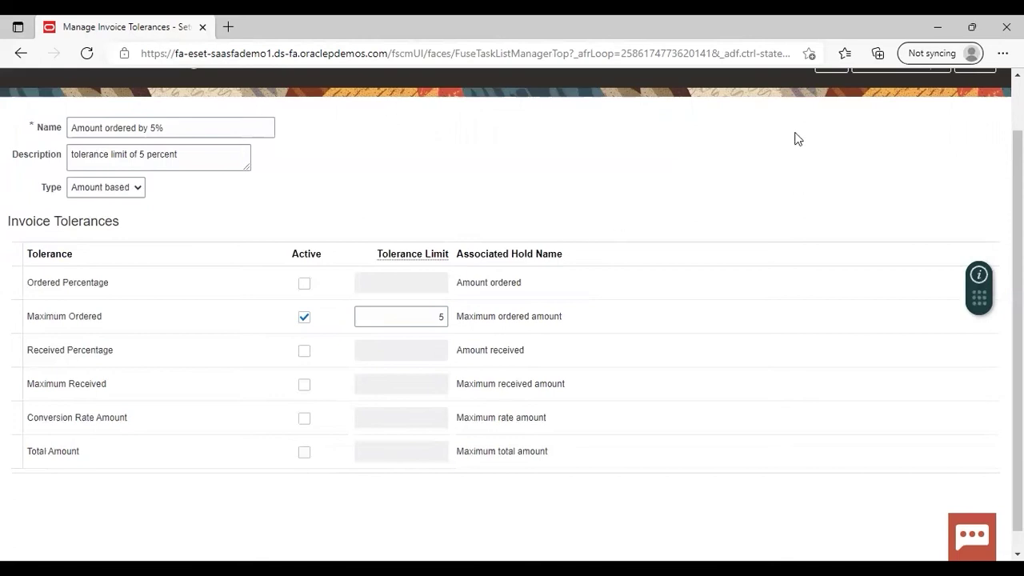
scroll(512, 320, up, 1)
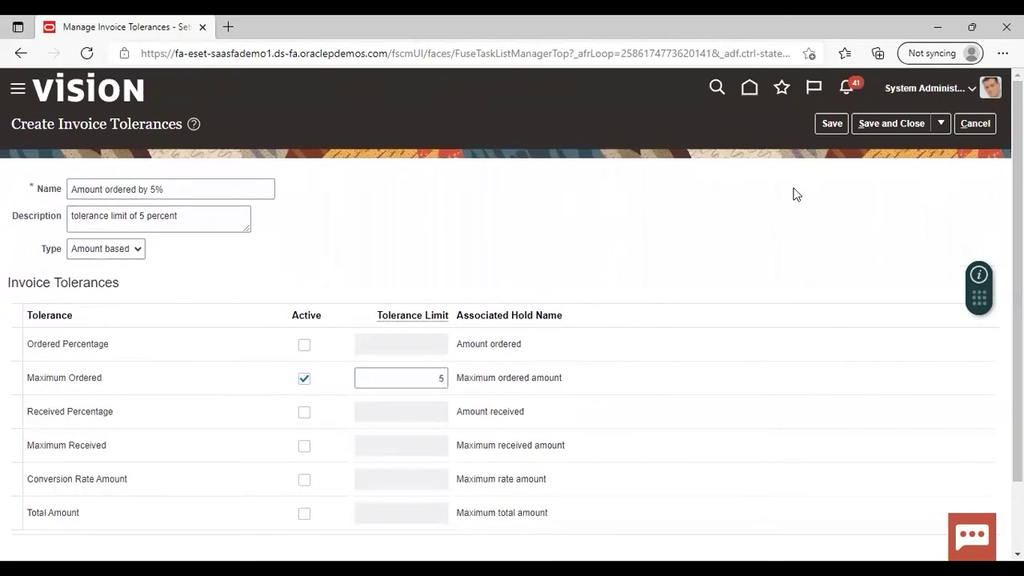
click(882, 123)
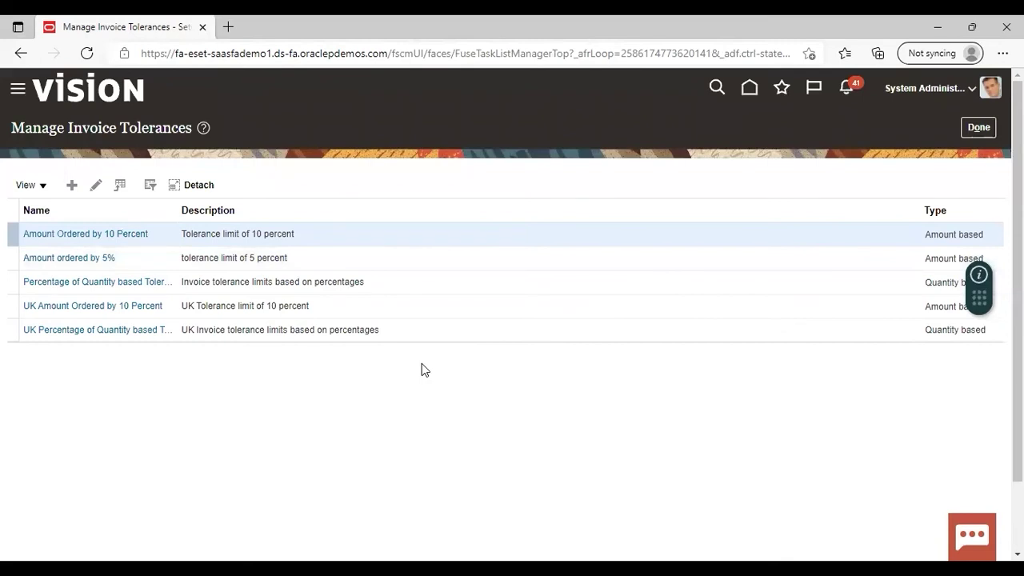
click(974, 129)
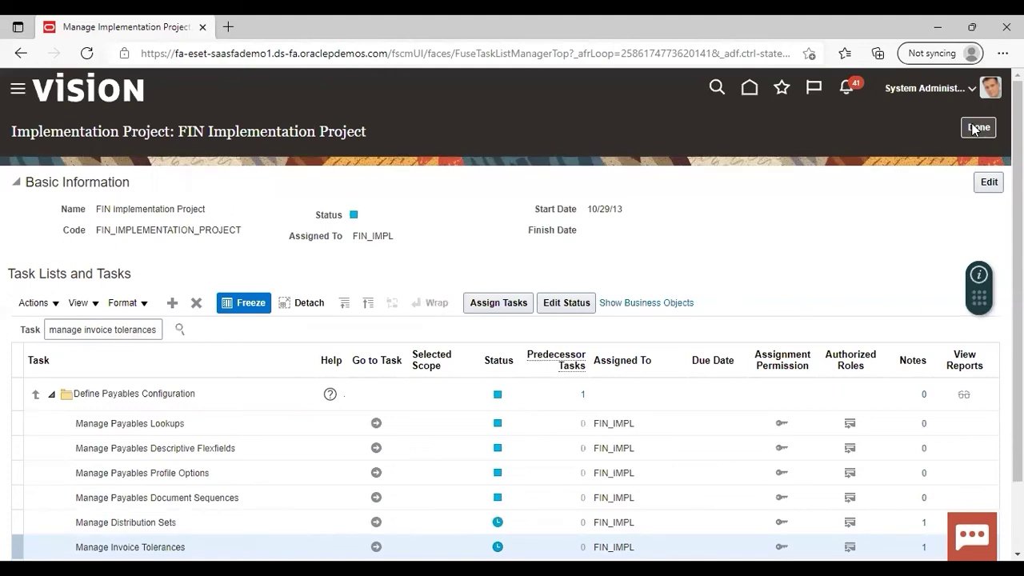
- Search the project's tasks for "manage invoice options" and open the Manage Invoice Options task for US1 Business Unit
click(159, 329)
key(BackSpace)
key(BackSpace)
key(BackSpace)
key(BackSpace)
key(BackSpace)
key(BackSpace)
key(BackSpace)
key(BackSpace)
key(BackSpace)
key(BackSpace)
key(BackSpace)
key(BackSpace)
key(BackSpace)
key(BackSpace)
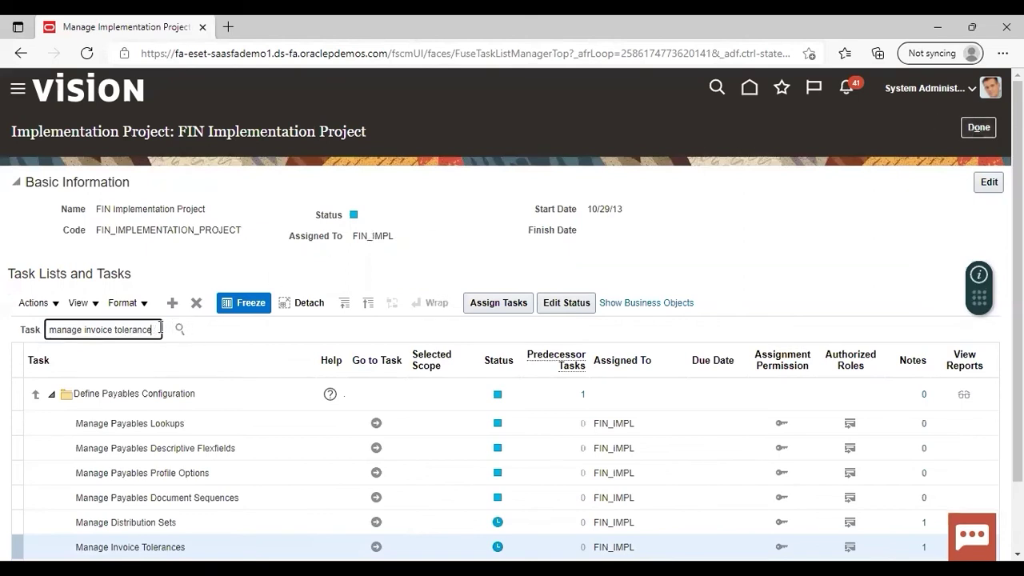
text(ic)
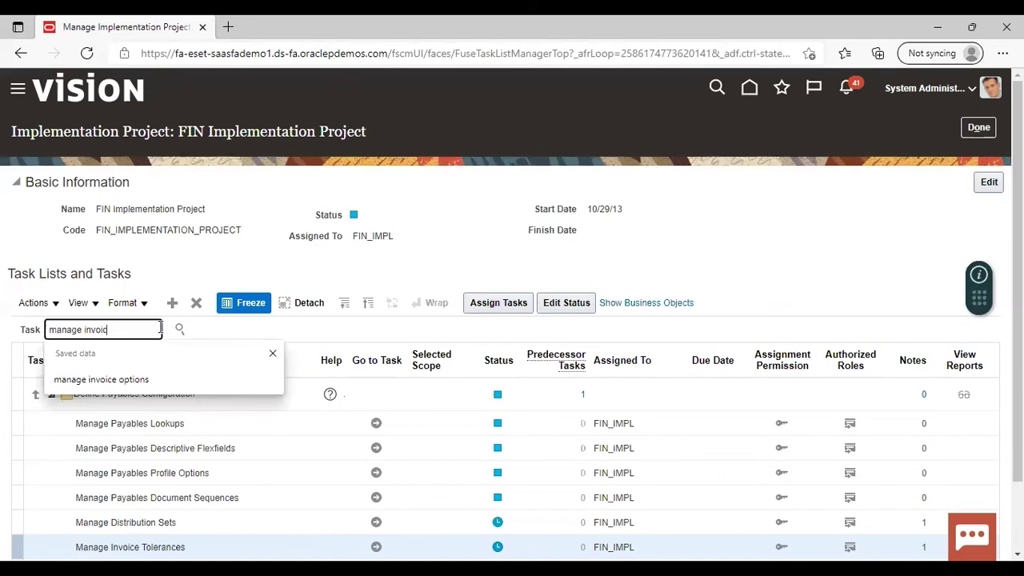
text(e op)
click(144, 379)
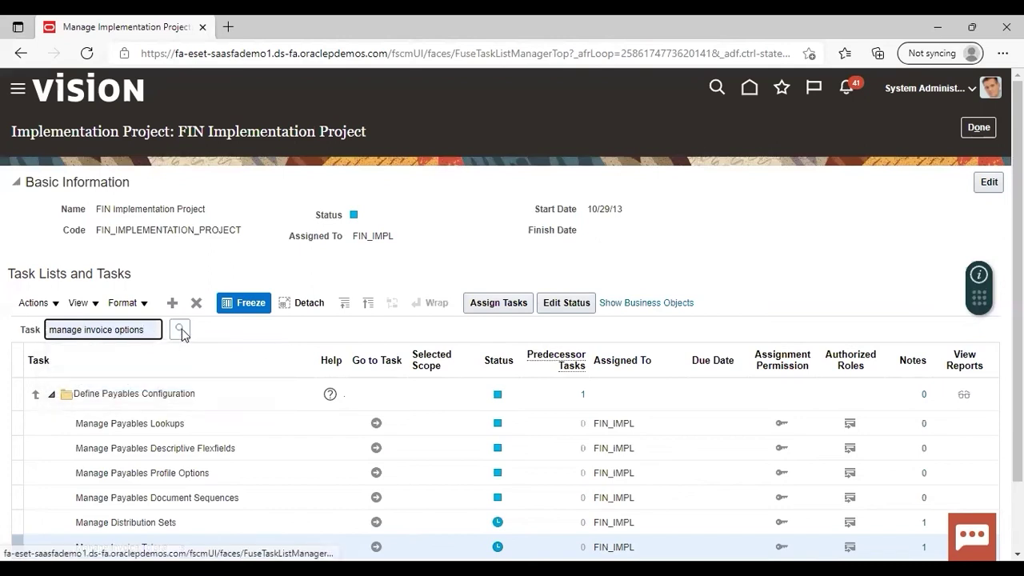
click(181, 331)
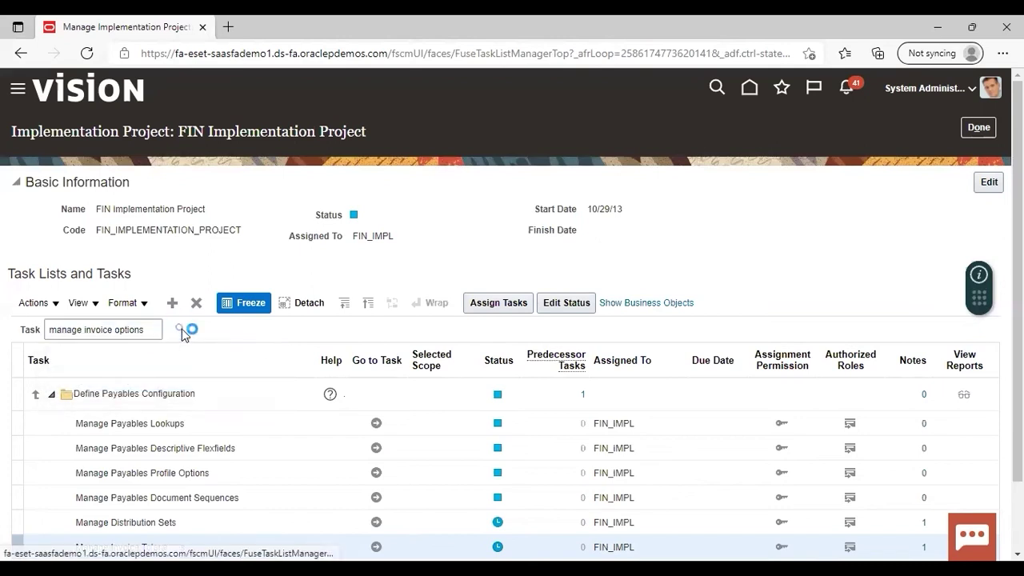
click(85, 376)
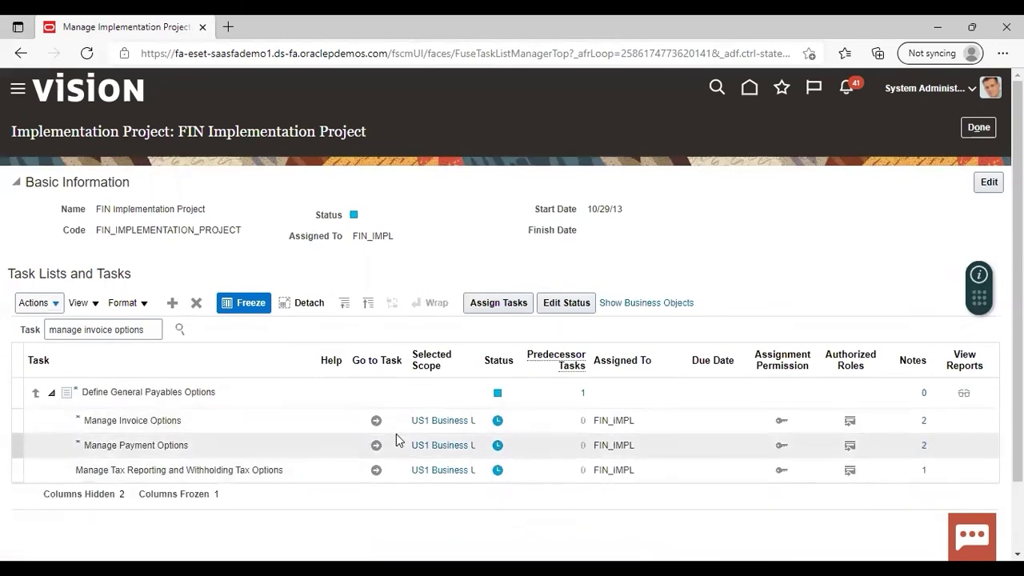
click(375, 420)
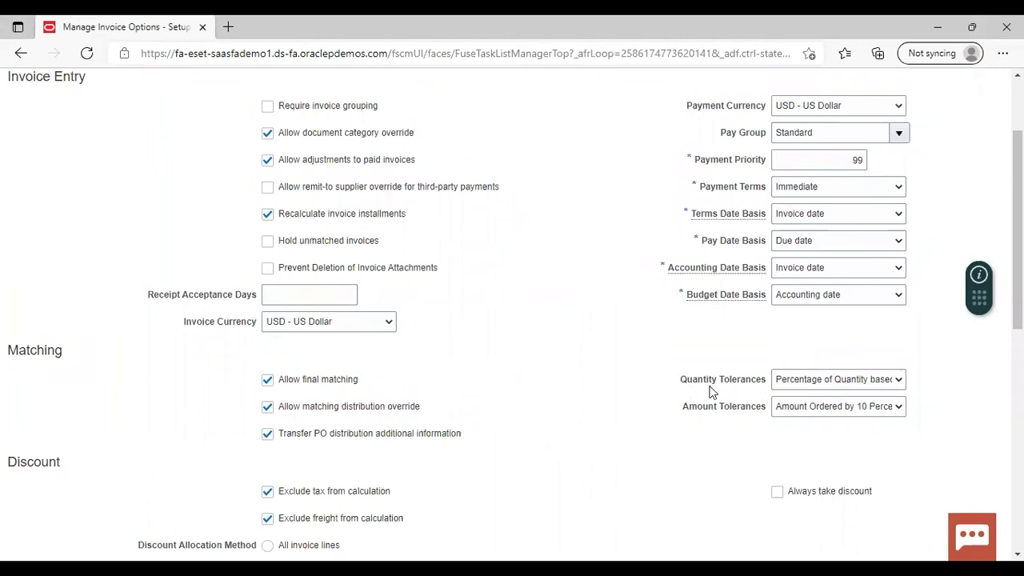
- Check the Quantity Tolerances choices, try "Amount ordered by 5%" as the Amount Tolerances value, and leave the invoice options without saving
click(898, 381)
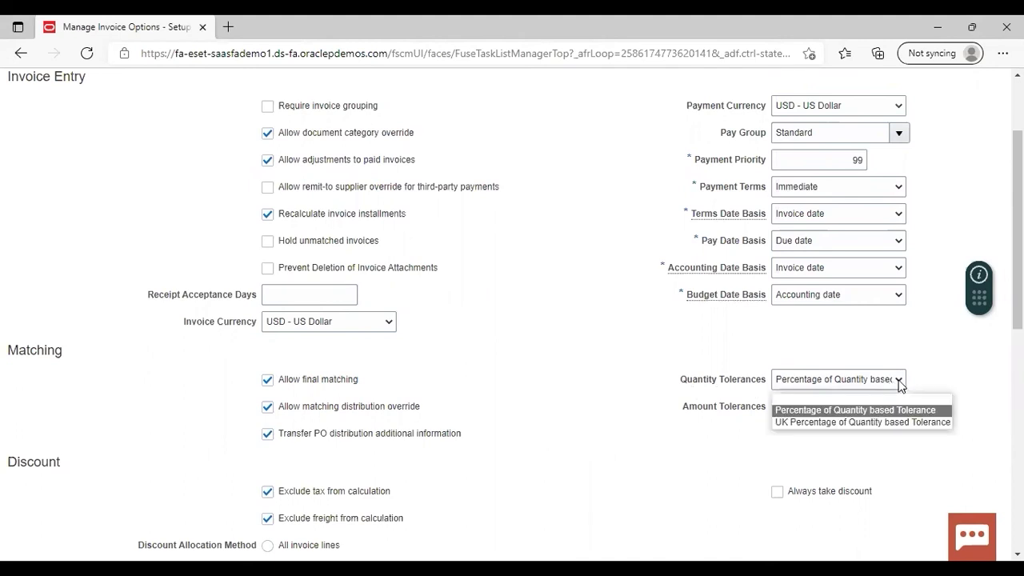
click(899, 383)
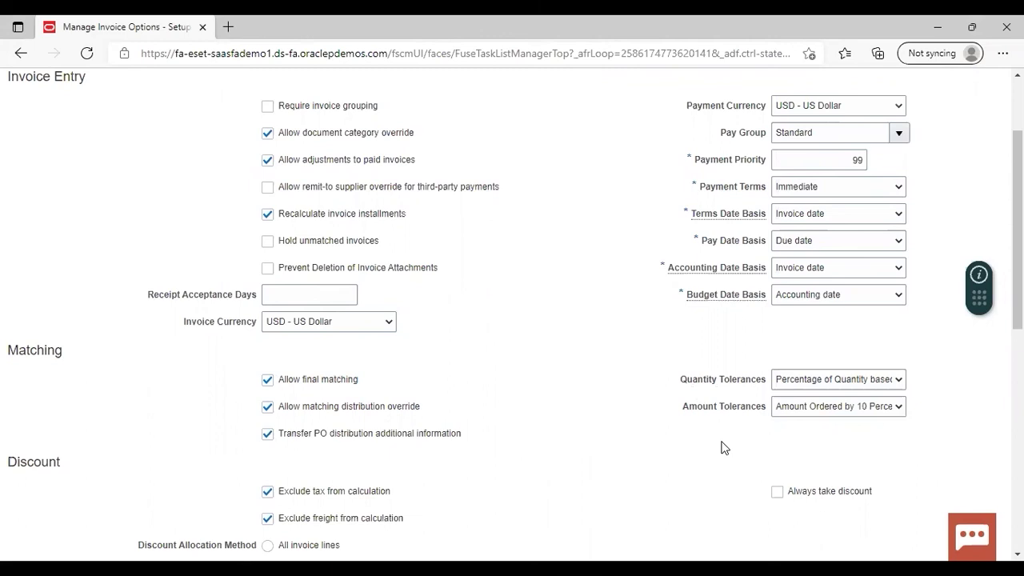
click(900, 409)
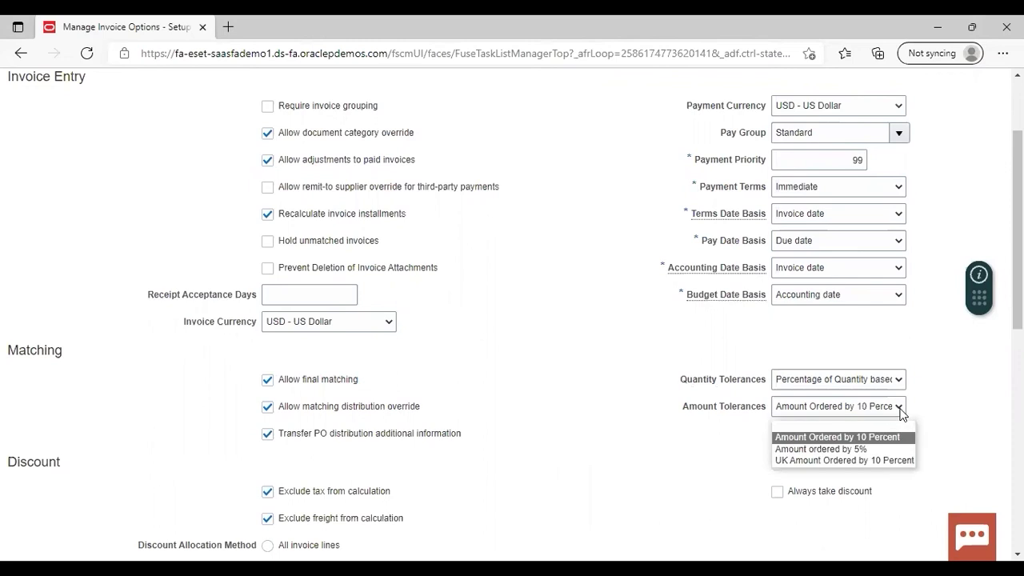
click(808, 453)
scroll(880, 200, up, 3)
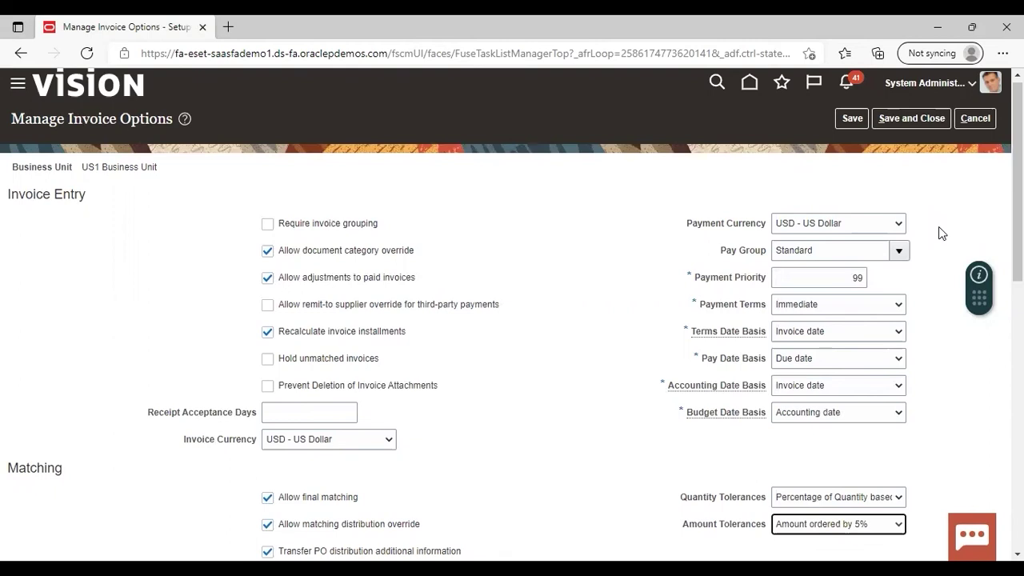
click(975, 119)
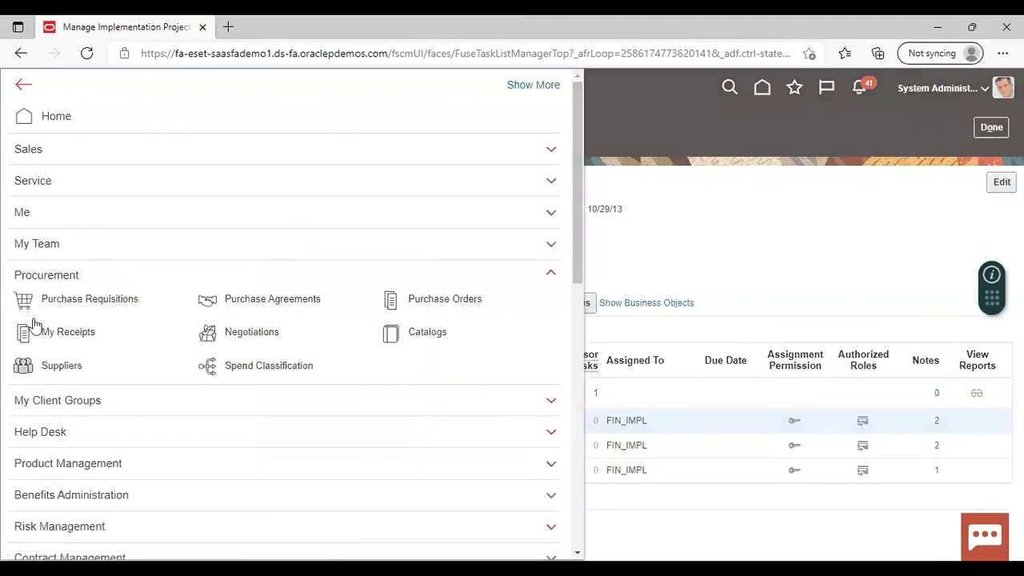
- Go to the Manage Suppliers page in Procurement and search for suppliers with the keyword "dell"
click(72, 367)
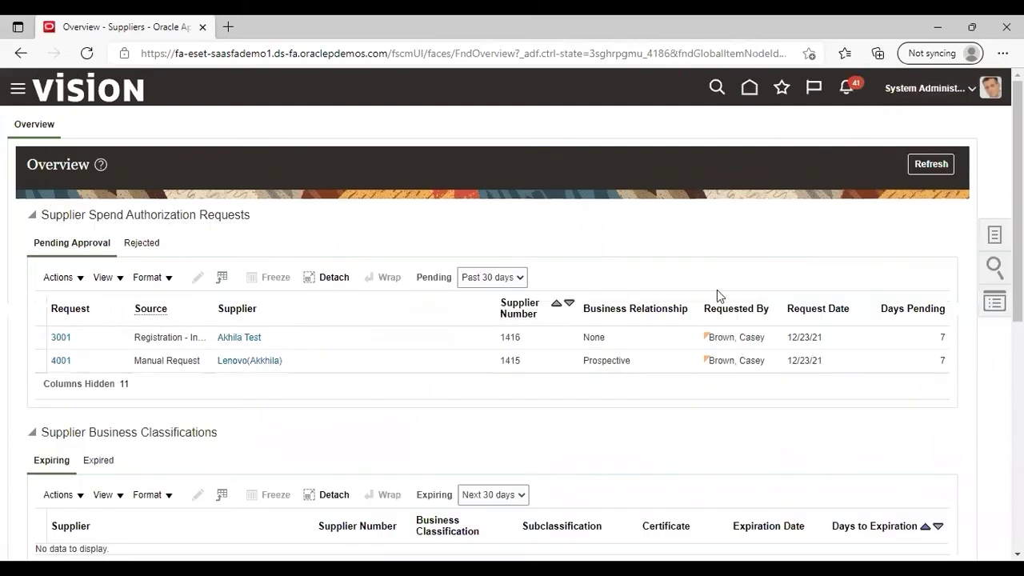
click(992, 240)
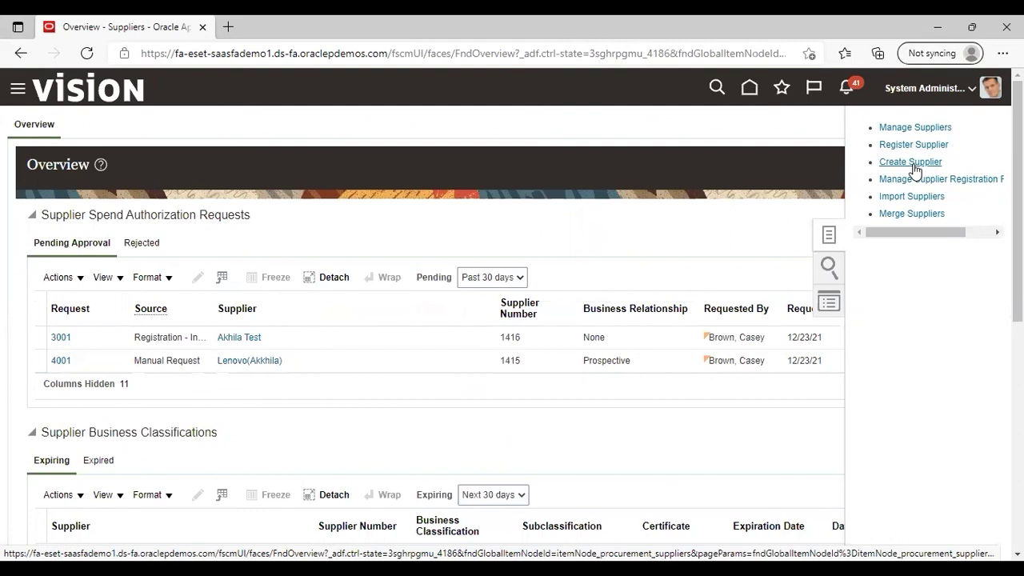
click(897, 127)
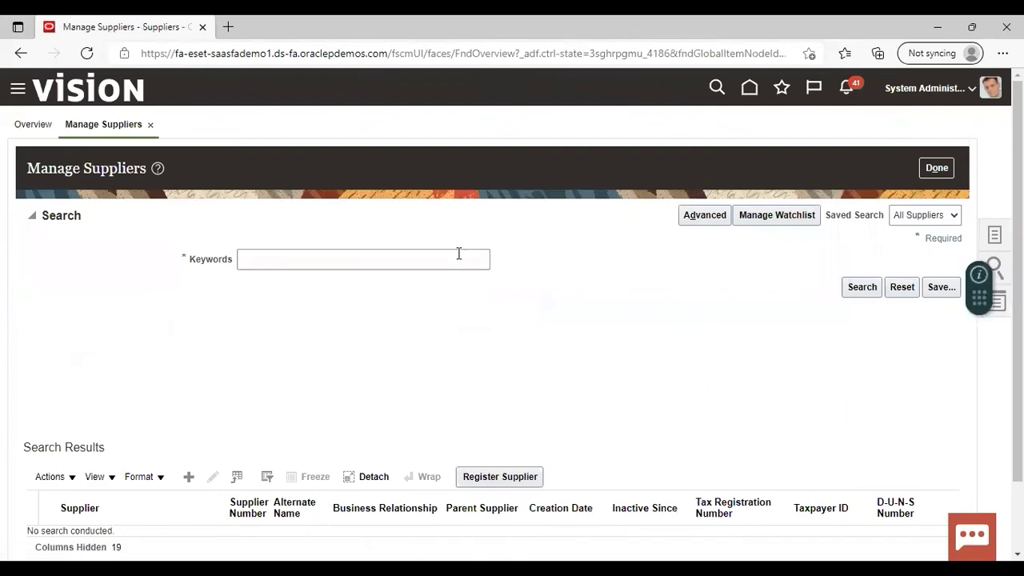
click(424, 257)
text(del)
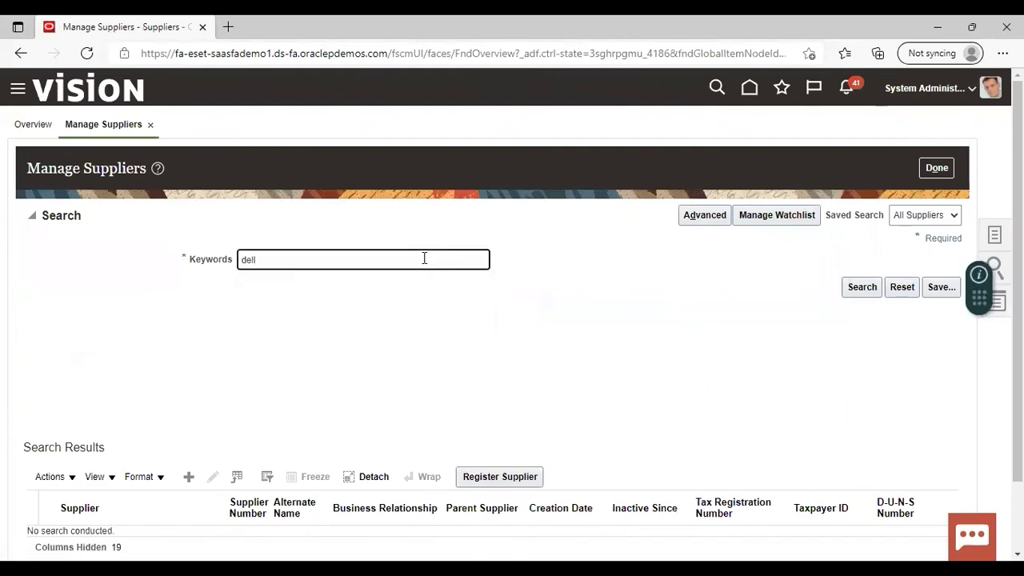
text(l)
key(Return)
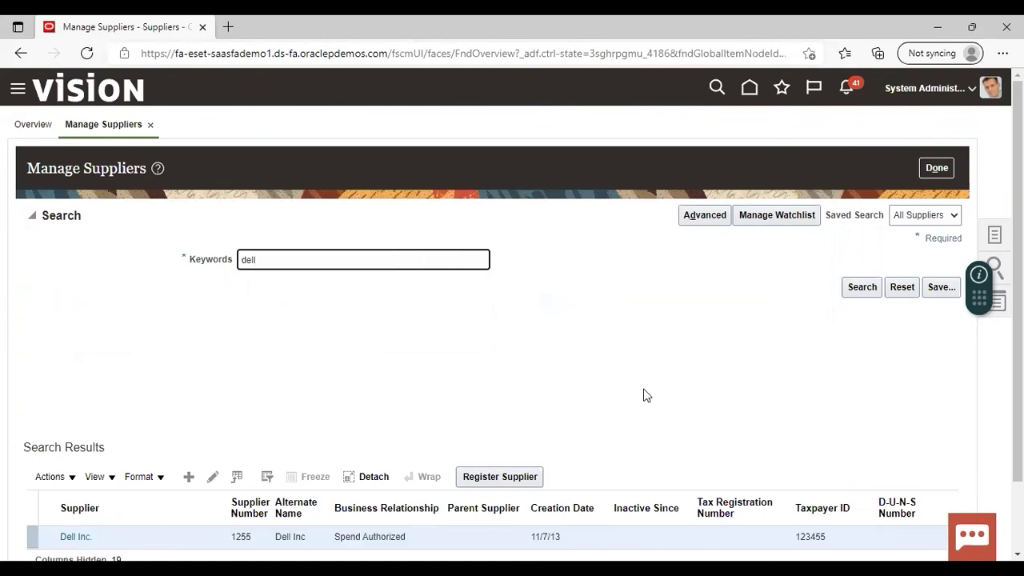
- Open the supplier Dell Inc. for editing and bring up the invoicing settings of its Dell US1 site
scroll(585, 504, down, 1)
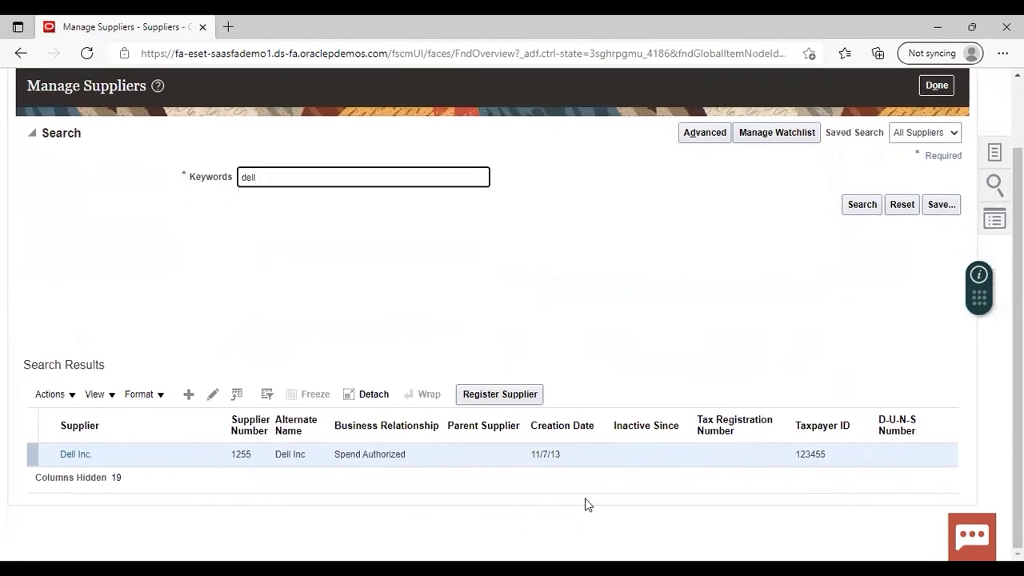
click(213, 395)
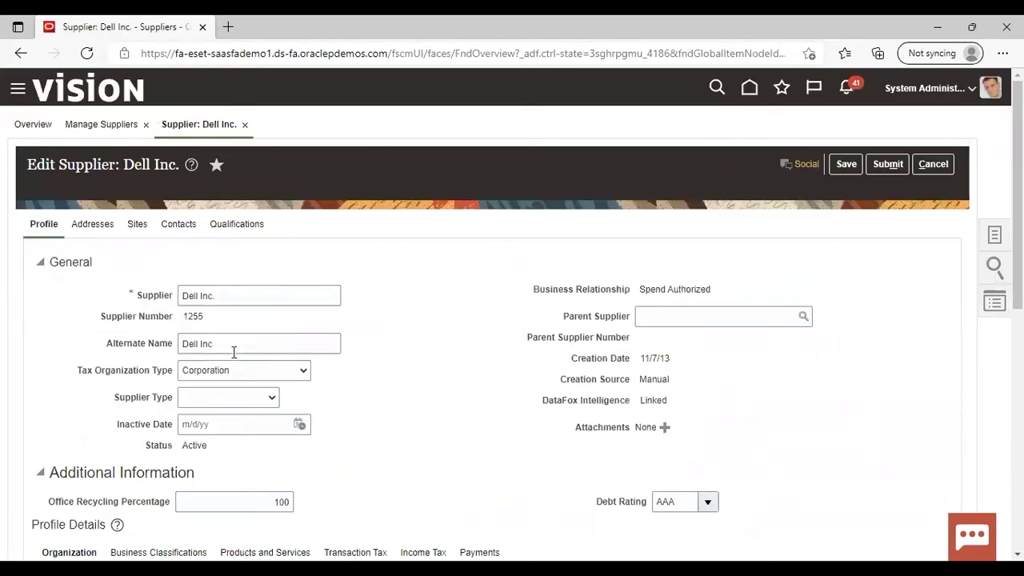
click(136, 227)
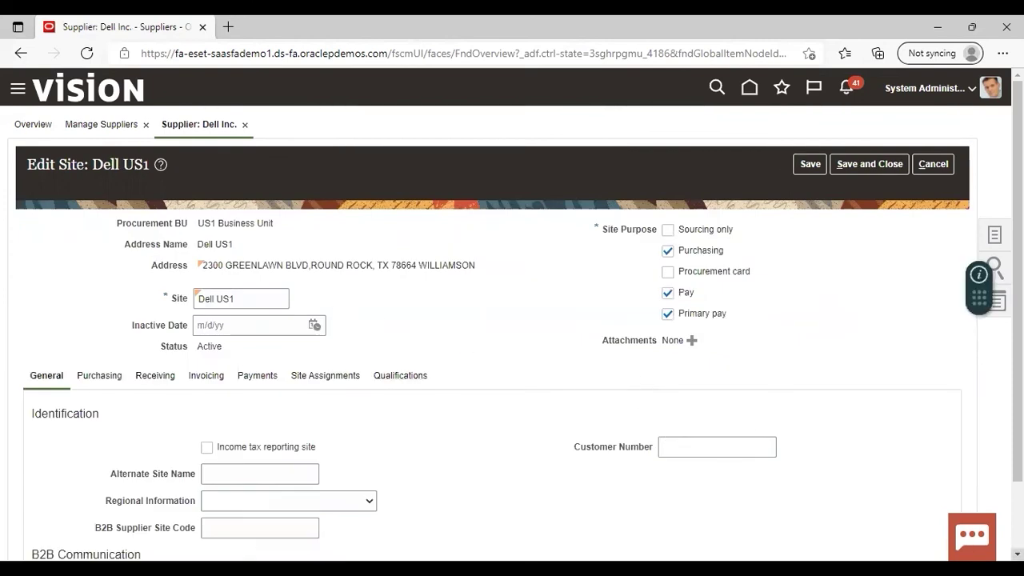
scroll(801, 430, down, 1)
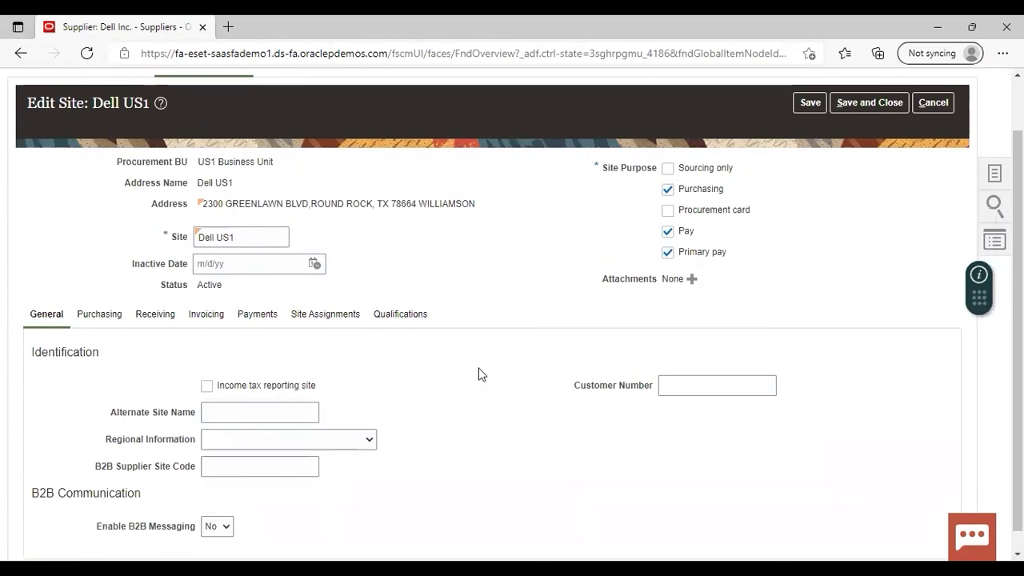
click(207, 314)
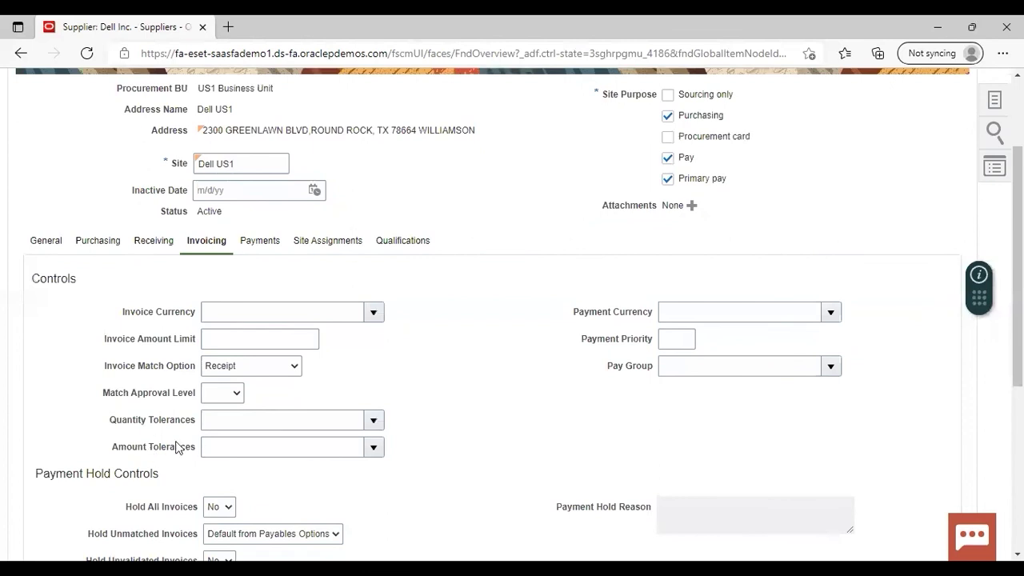
- Check the Amount Tolerances choices for the Dell US1 site, and leave the site and the supplier without saving
click(373, 450)
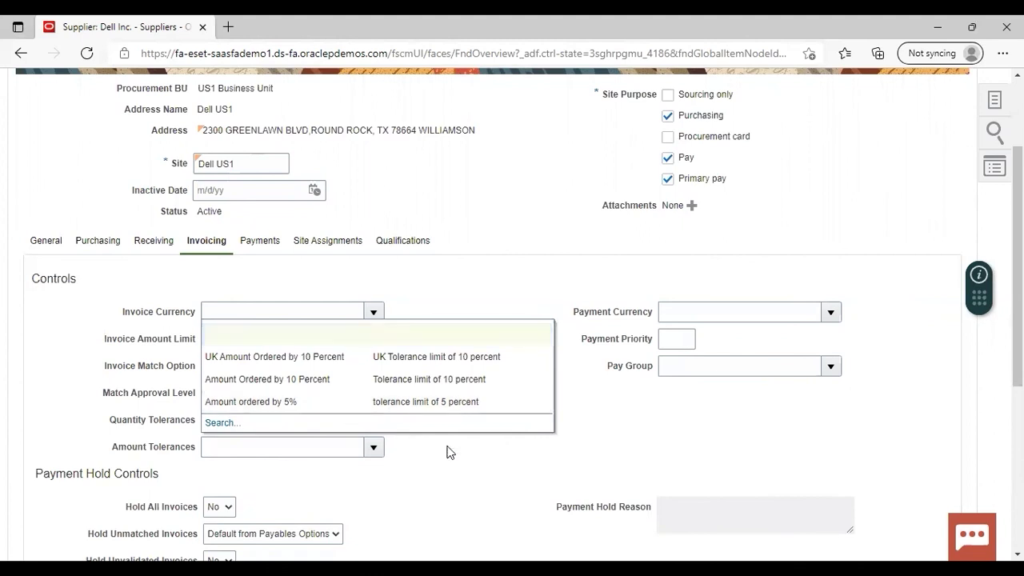
click(415, 472)
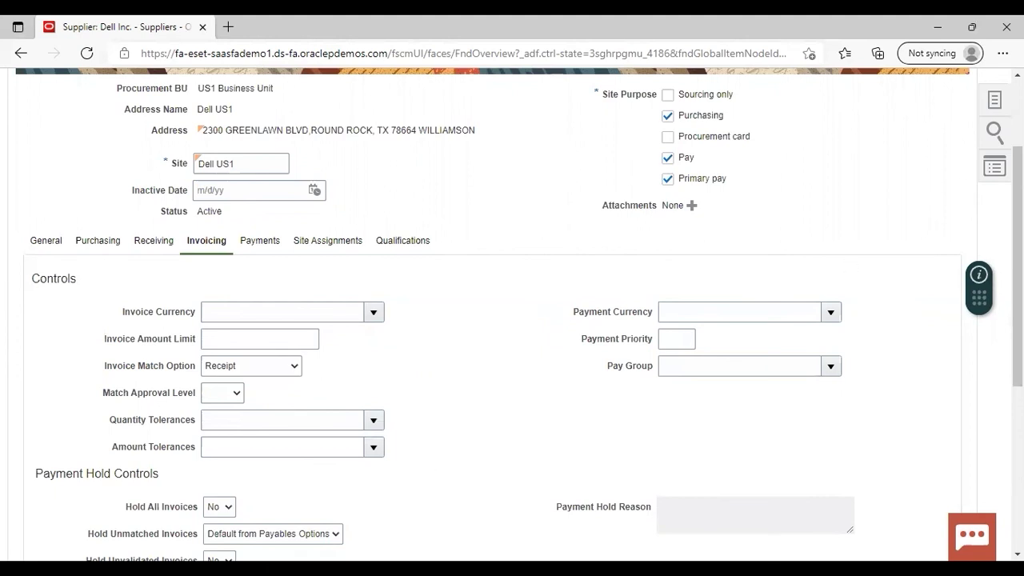
scroll(1018, 240, up, 2)
click(936, 164)
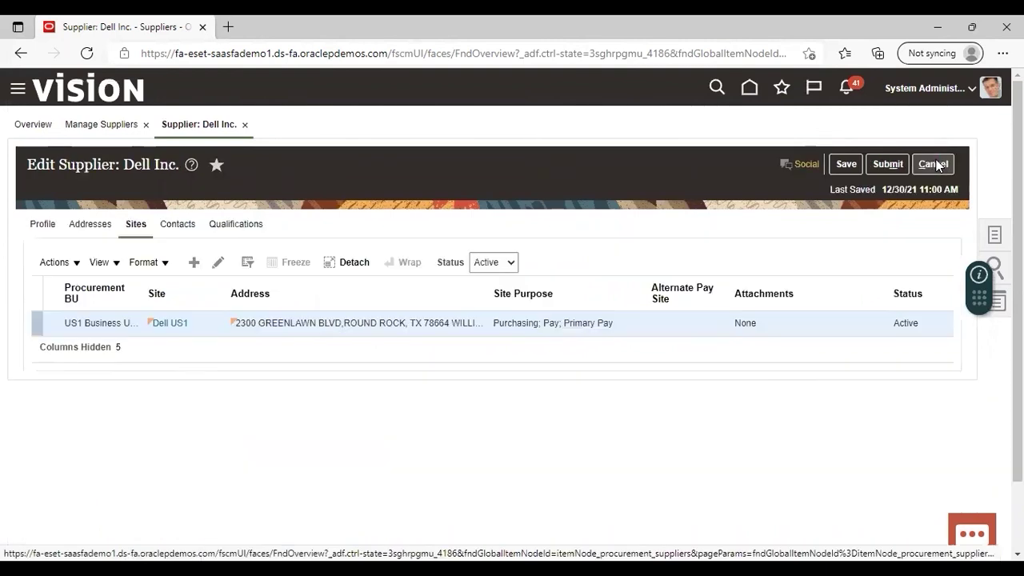
click(933, 164)
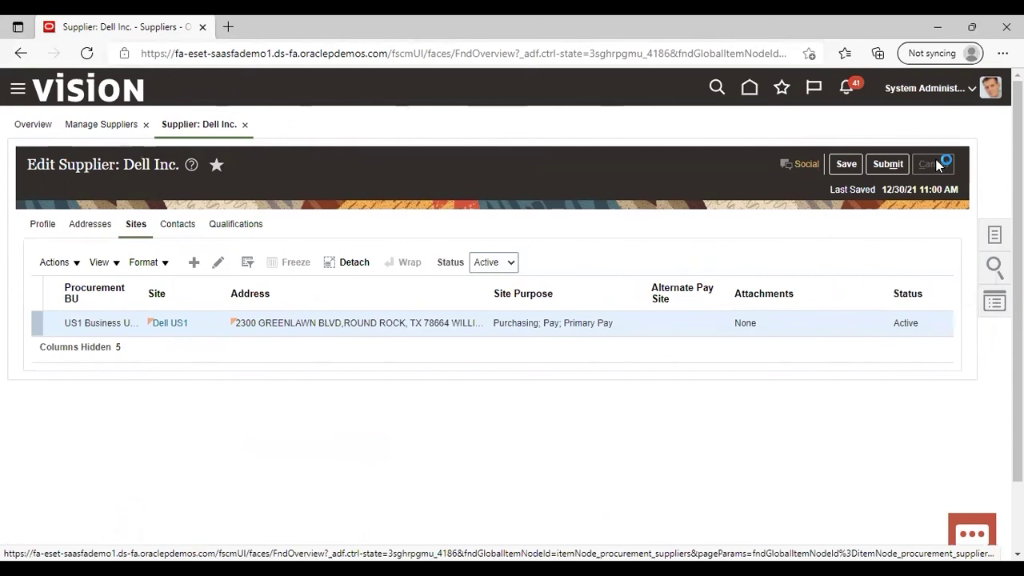